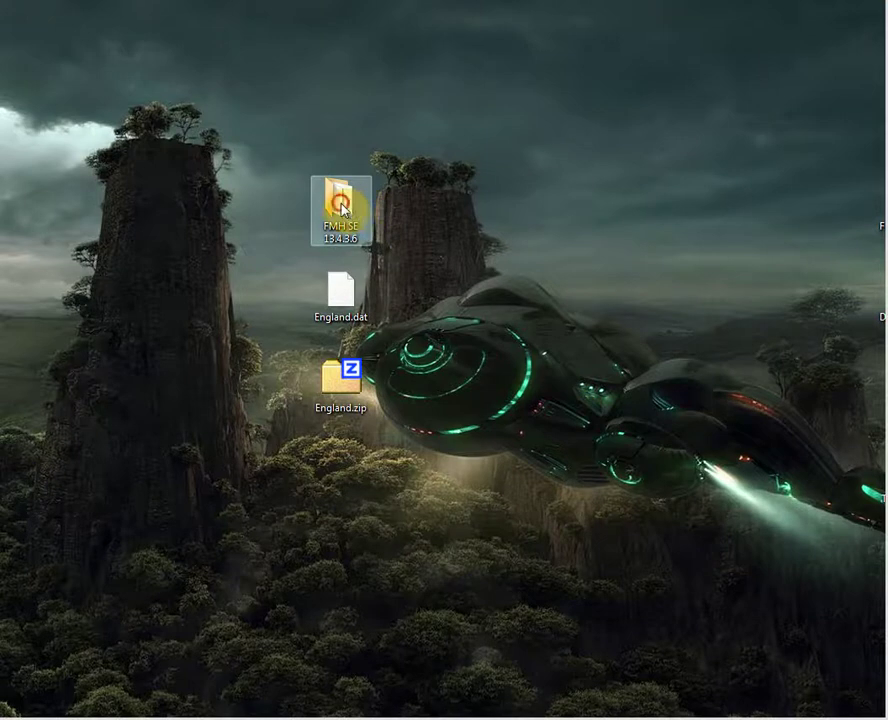
- Move the FMH SE 13.4.3.6 folder higher on the desktop and inspect its contents
{"action": "left_click_drag", "start_coordinate": [338, 200], "coordinate": [333, 125]}
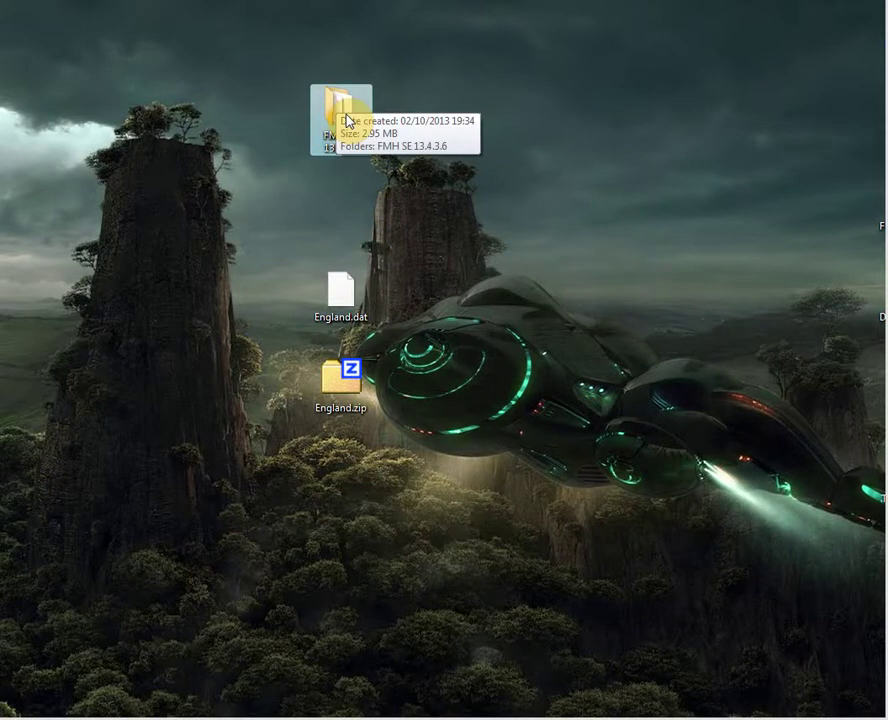
{"action": "double_click", "coordinate": [345, 122]}
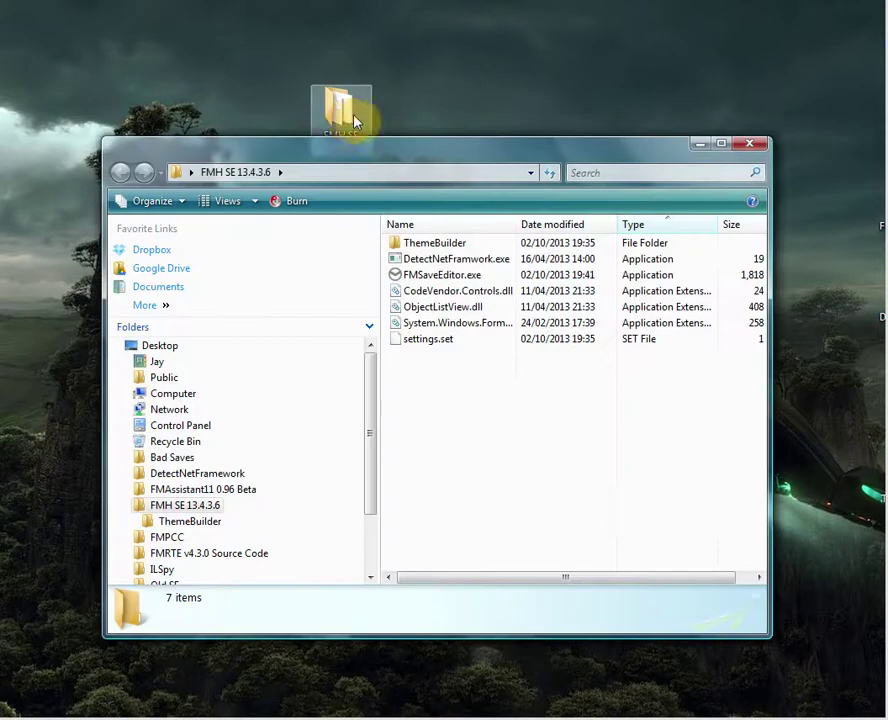
{"action": "left_click", "coordinate": [749, 143]}
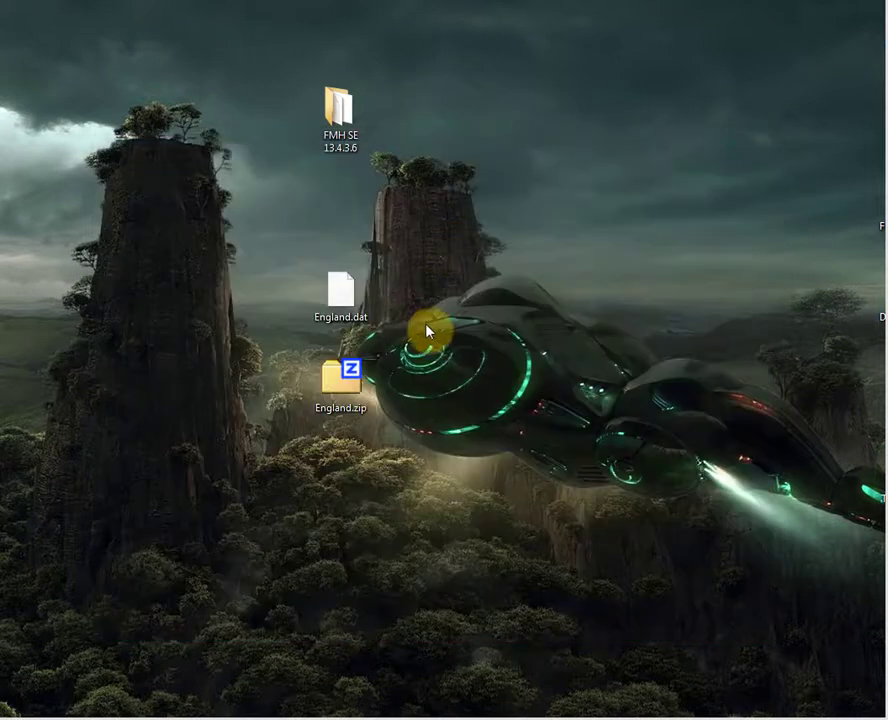
{"action": "mouse_move", "coordinate": [349, 290]}
{"action": "left_mouse_down"}
{"action": "mouse_move", "coordinate": [352, 258]}
{"action": "mouse_move", "coordinate": [358, 264]}
{"action": "mouse_move", "coordinate": [337, 262]}
{"action": "mouse_move", "coordinate": [339, 279]}
{"action": "mouse_move", "coordinate": [343, 238]}
{"action": "mouse_move", "coordinate": [337, 293]}
{"action": "mouse_move", "coordinate": [349, 260]}
{"action": "mouse_move", "coordinate": [345, 281]}
{"action": "left_mouse_up"}
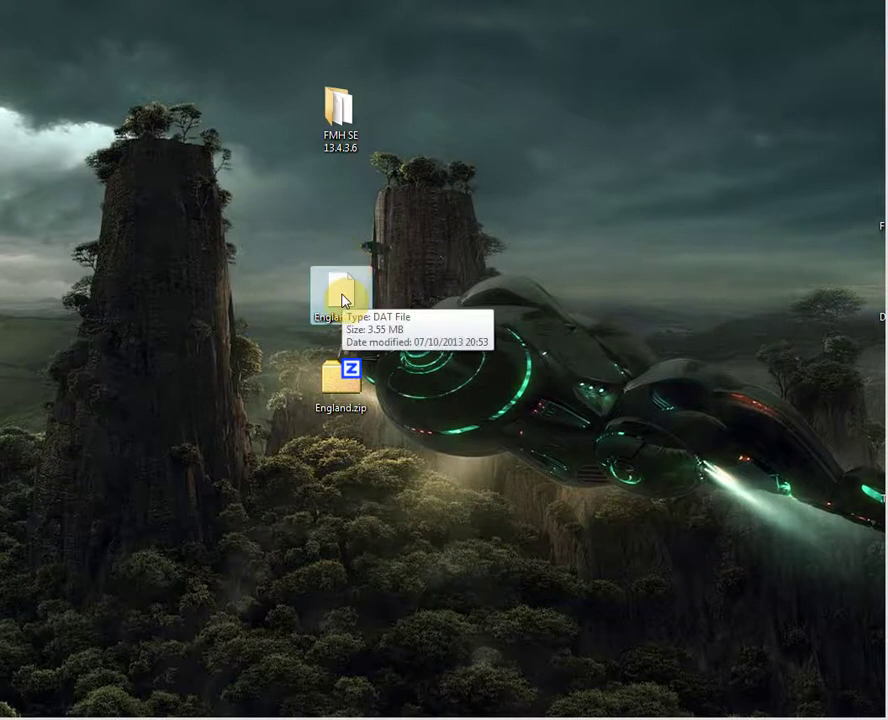
{"action": "mouse_move", "coordinate": [343, 300]}
{"action": "left_mouse_down"}
{"action": "mouse_move", "coordinate": [349, 250]}
{"action": "mouse_move", "coordinate": [340, 306]}
{"action": "left_mouse_up"}
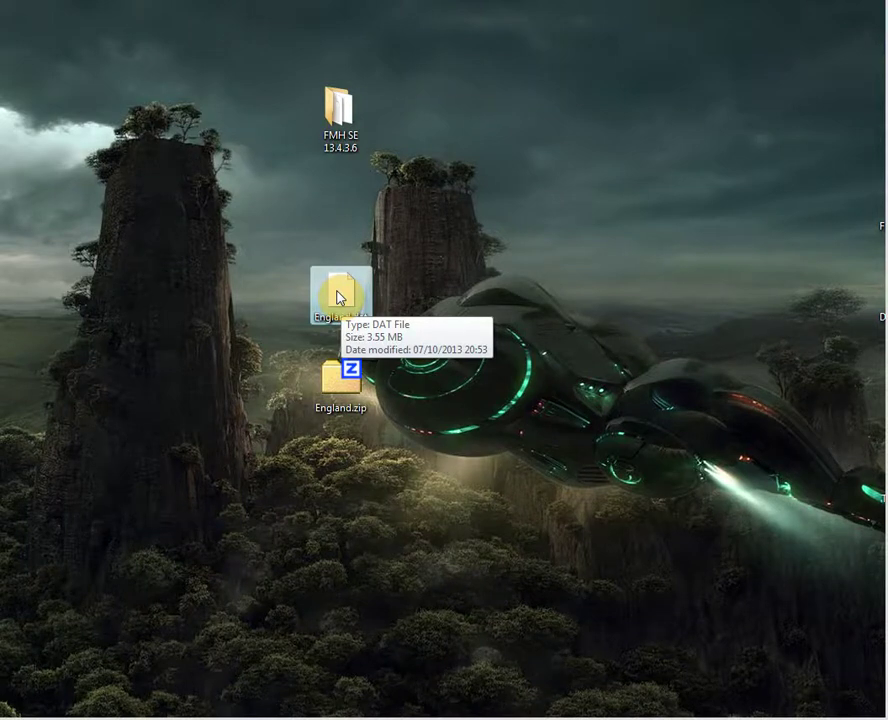
{"action": "left_click", "coordinate": [326, 110]}
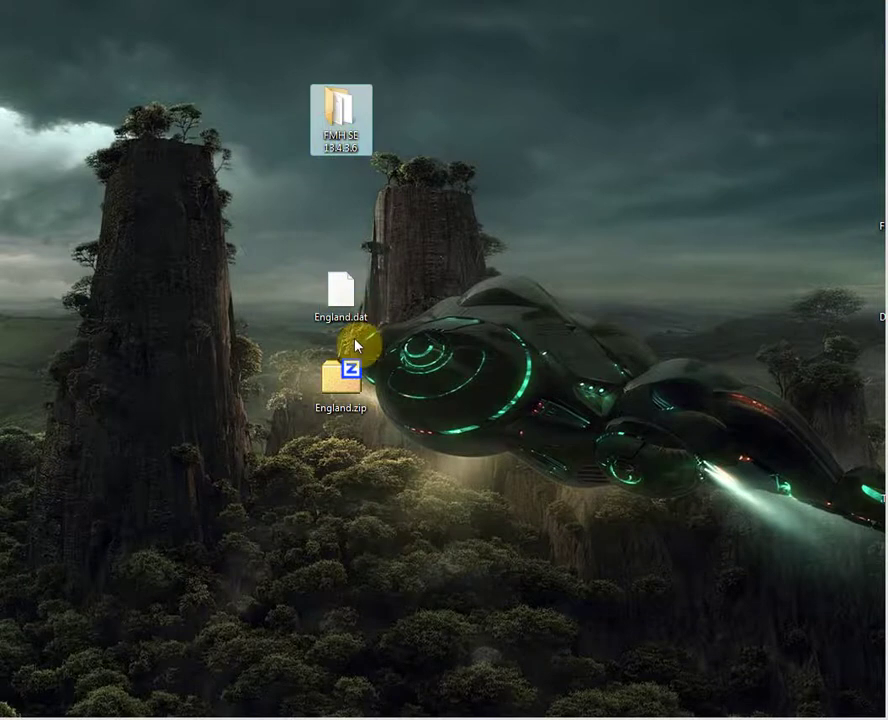
{"action": "left_click", "coordinate": [330, 310]}
{"action": "left_click", "coordinate": [333, 283]}
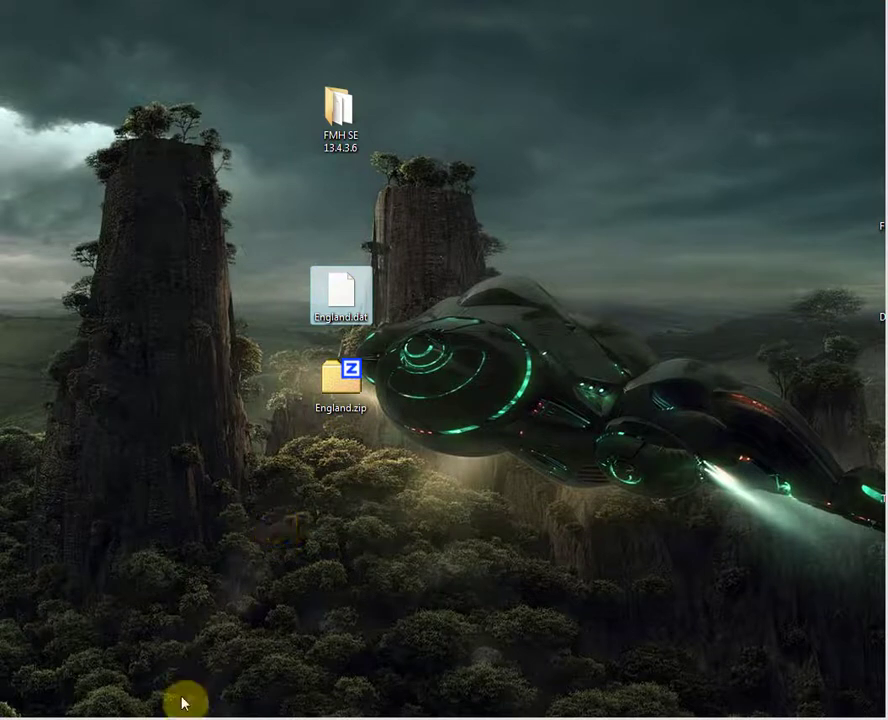
- Switch to the browser and view the download page for "[iOS] FMHVibe's Updates 2013 2013/14"
{"action": "left_click", "coordinate": [60, 717]}
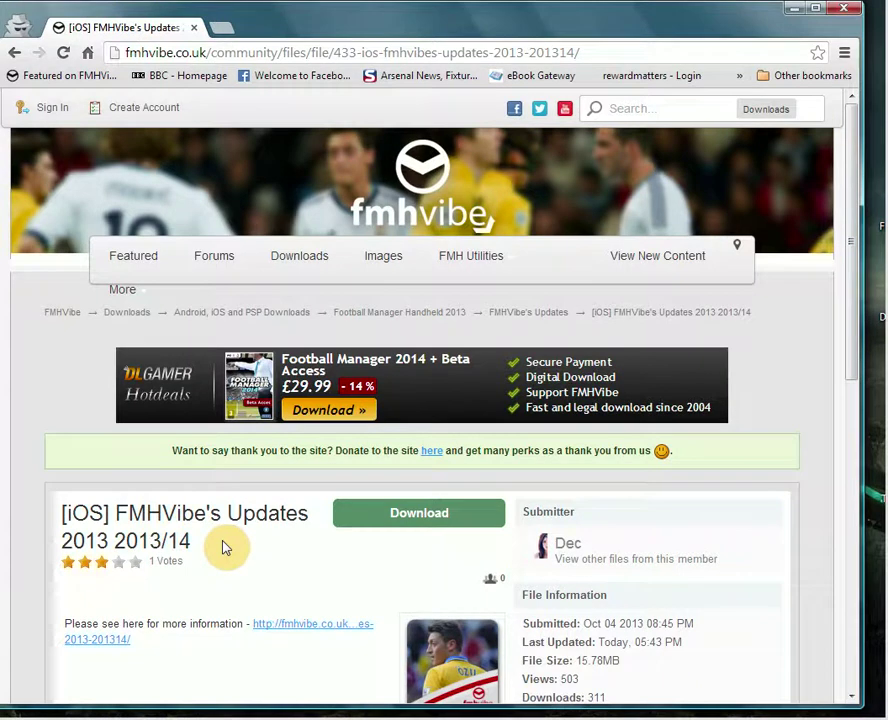
{"action": "left_click_drag", "start_coordinate": [220, 545], "coordinate": [76, 516]}
{"action": "scroll", "coordinate": [250, 540], "scroll_direction": "down", "scroll_amount": 1}
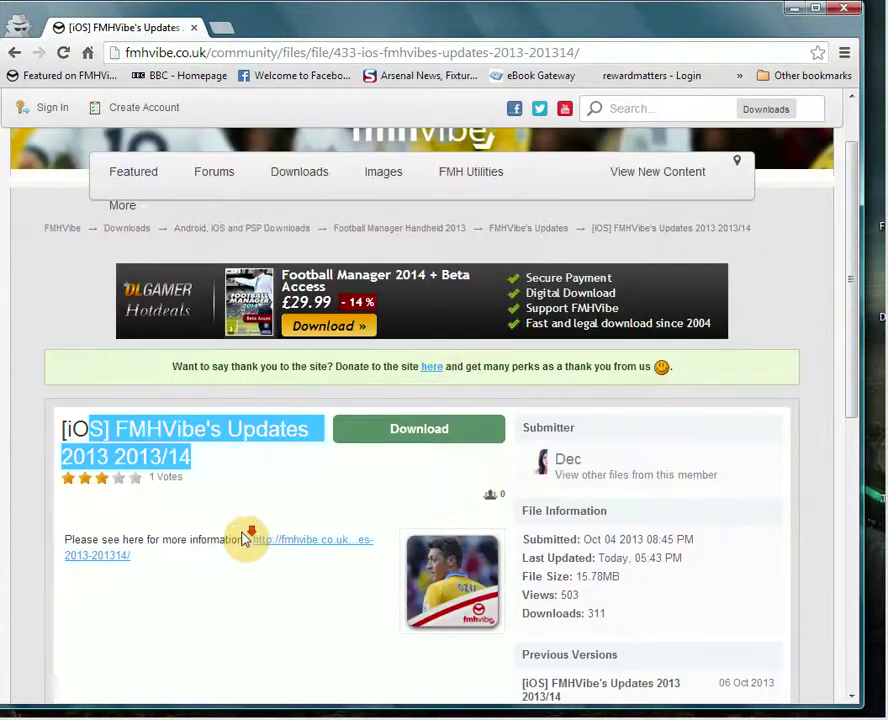
{"action": "left_click", "coordinate": [372, 446]}
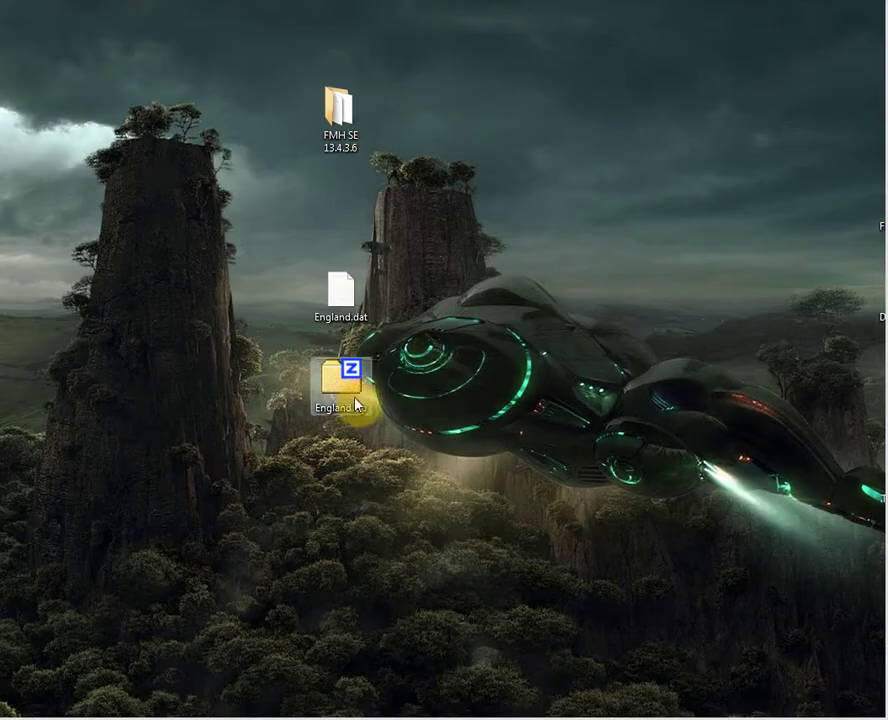
- Move England.zip lower on the desktop and extract its DataExport folder into the FMH SE 13.4.3.6 folder
{"action": "left_click", "coordinate": [354, 404]}
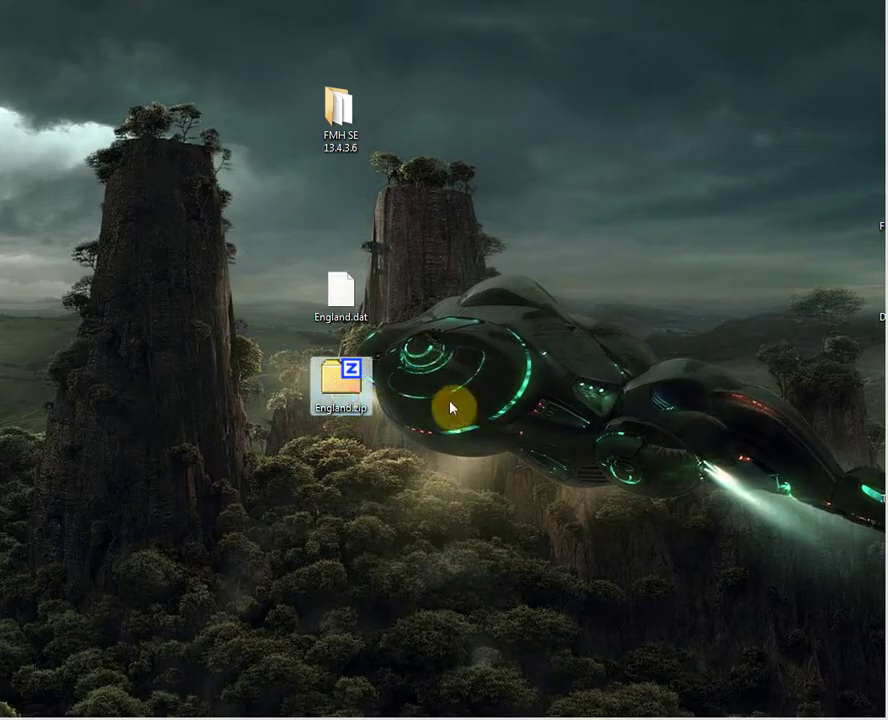
{"action": "left_click_drag", "start_coordinate": [338, 388], "coordinate": [350, 484]}
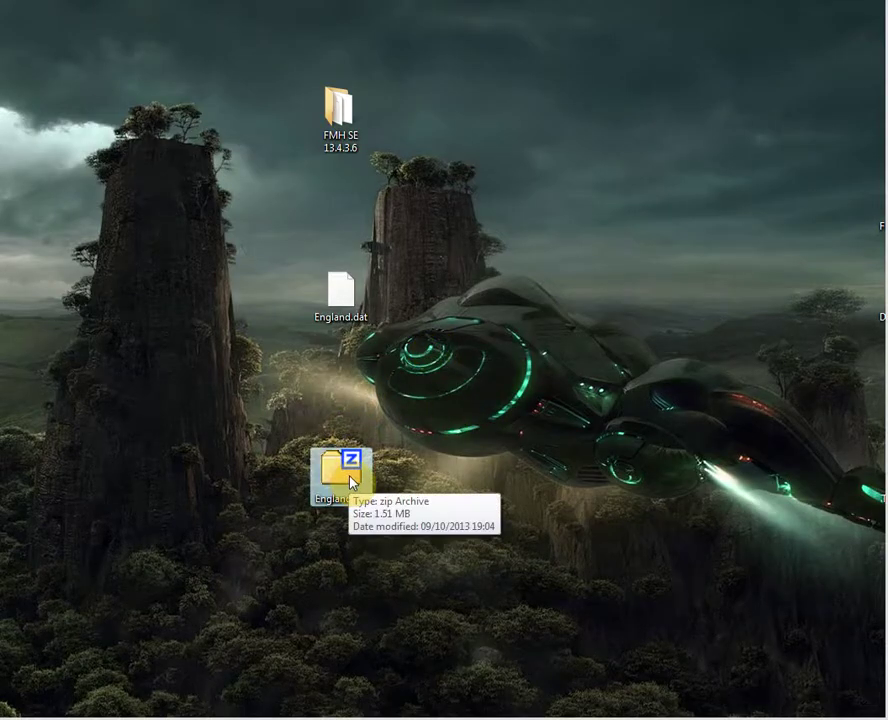
{"action": "double_click", "coordinate": [350, 480]}
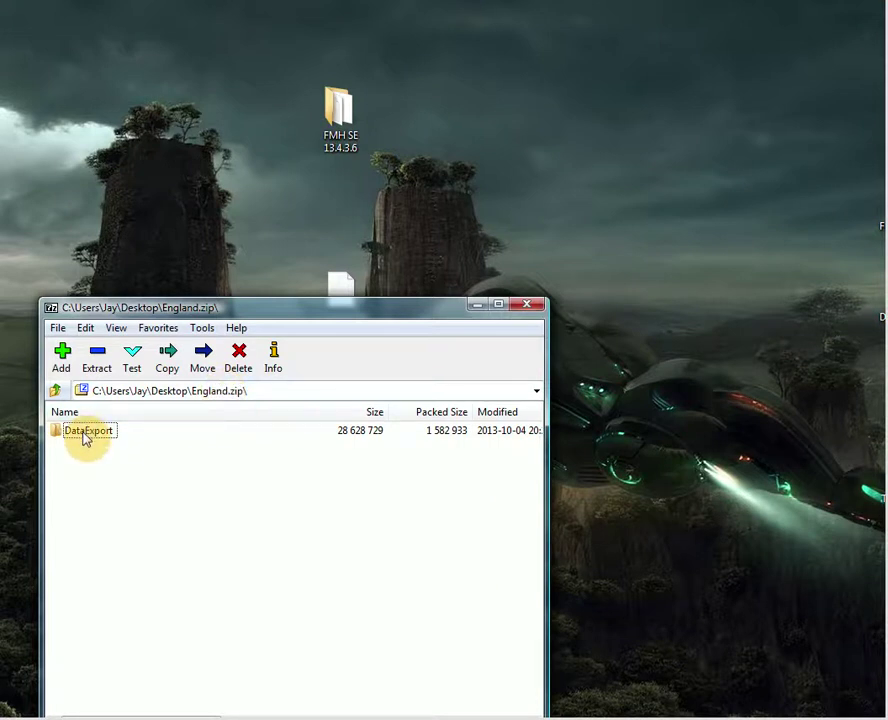
{"action": "left_click_drag", "start_coordinate": [85, 437], "coordinate": [344, 140]}
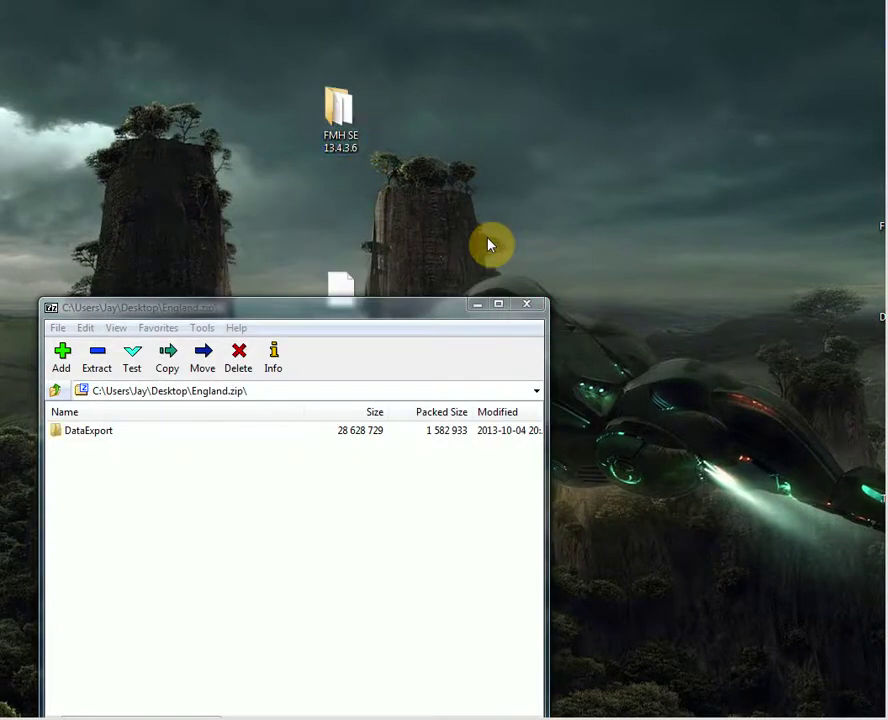
- Check the FMH SE 13.4.3.6 folder for the extracted DataExport folder and close the England.zip archive
{"action": "double_click", "coordinate": [341, 111]}
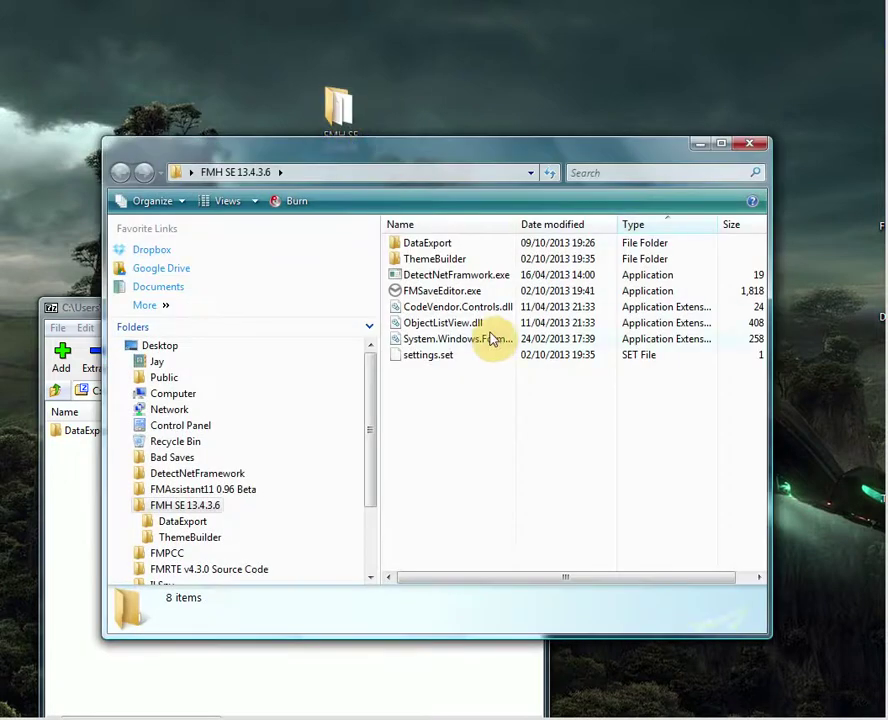
{"action": "left_click", "coordinate": [427, 248]}
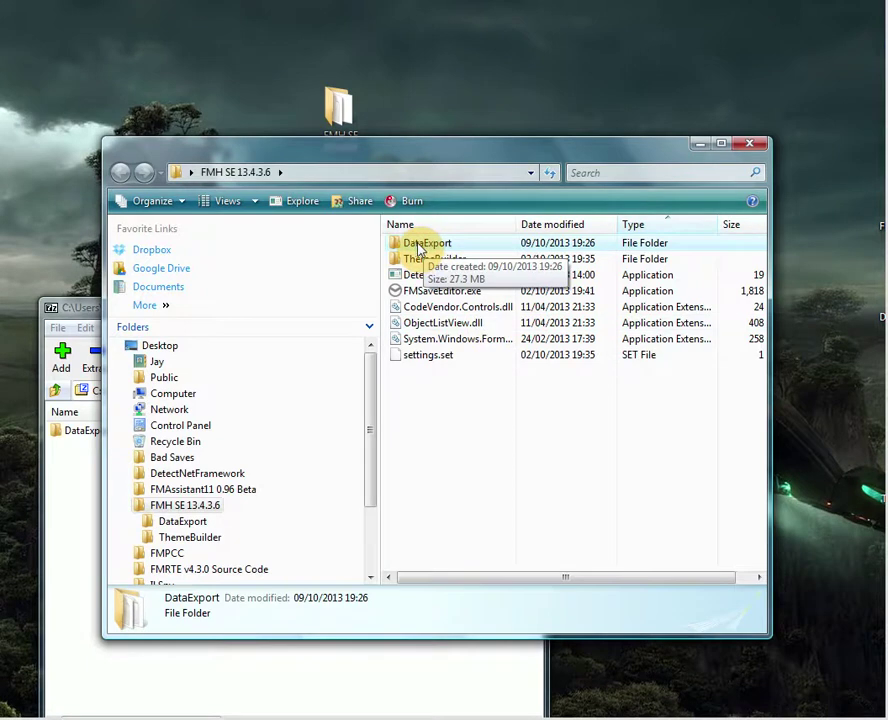
{"action": "left_click", "coordinate": [70, 318]}
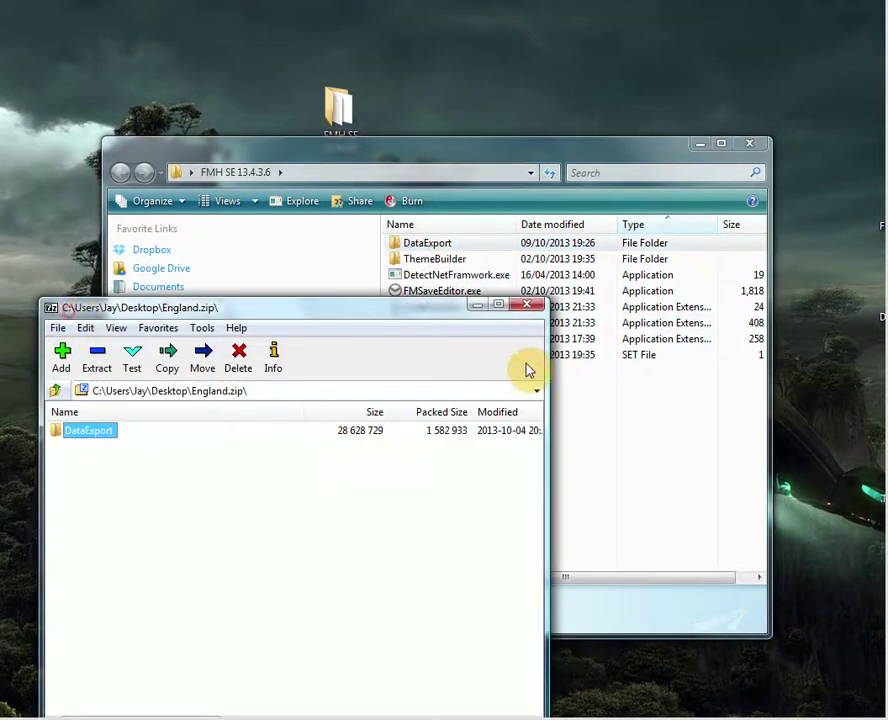
{"action": "left_click", "coordinate": [527, 308]}
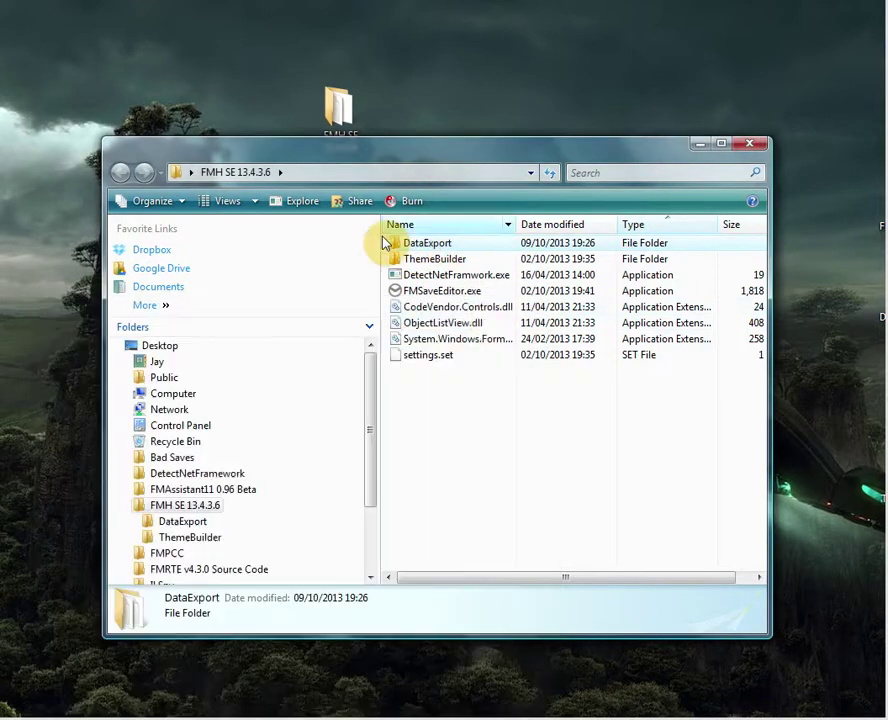
- Launch FMSaveEditor.exe and browse to the Desktop for the game save to open
{"action": "left_click", "coordinate": [455, 287]}
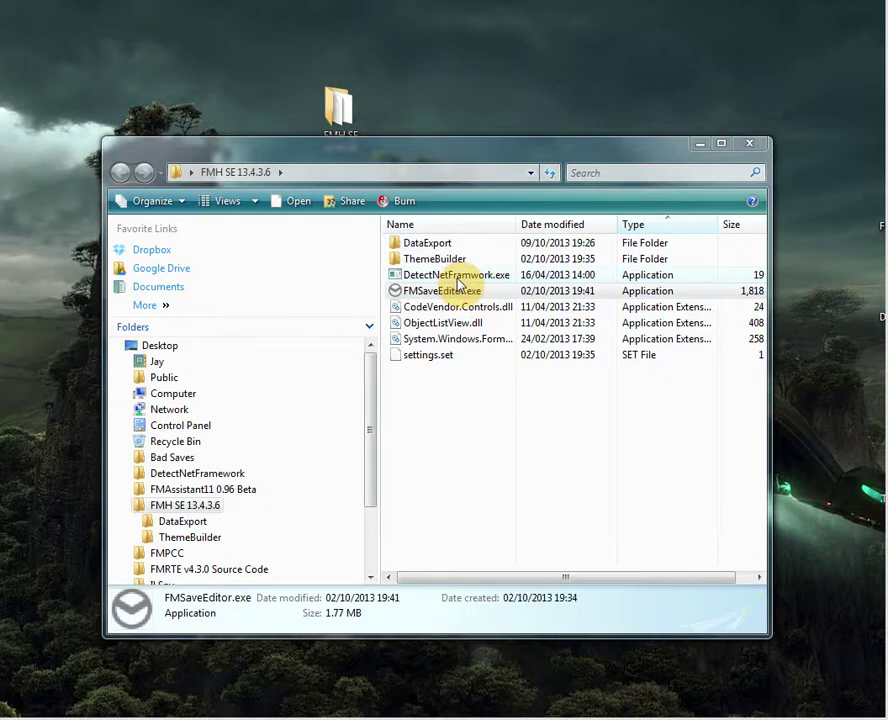
{"action": "double_click", "coordinate": [459, 288]}
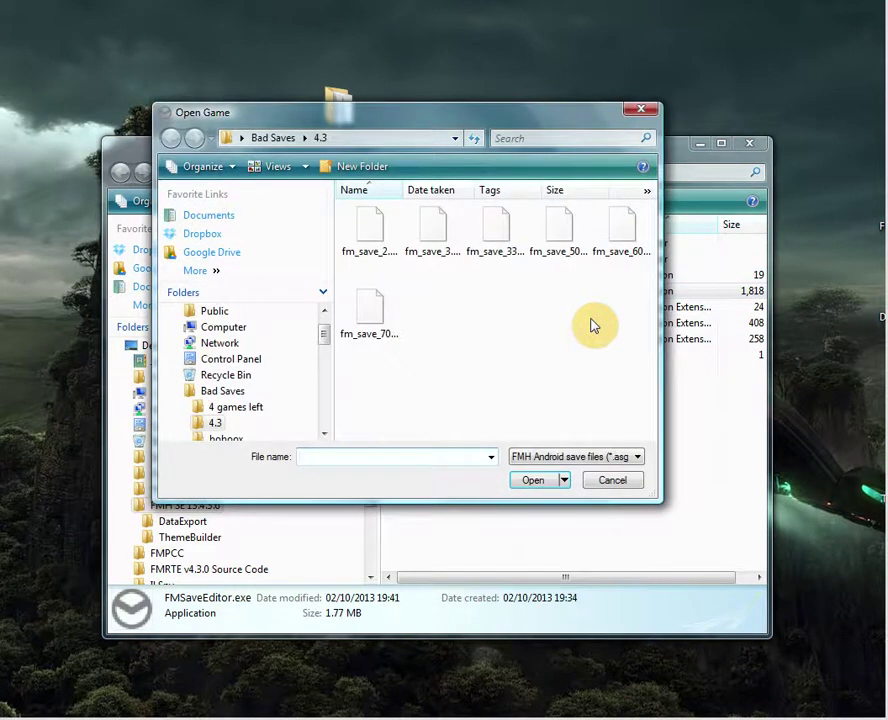
{"action": "scroll", "coordinate": [311, 331], "scroll_direction": "up", "scroll_amount": 1}
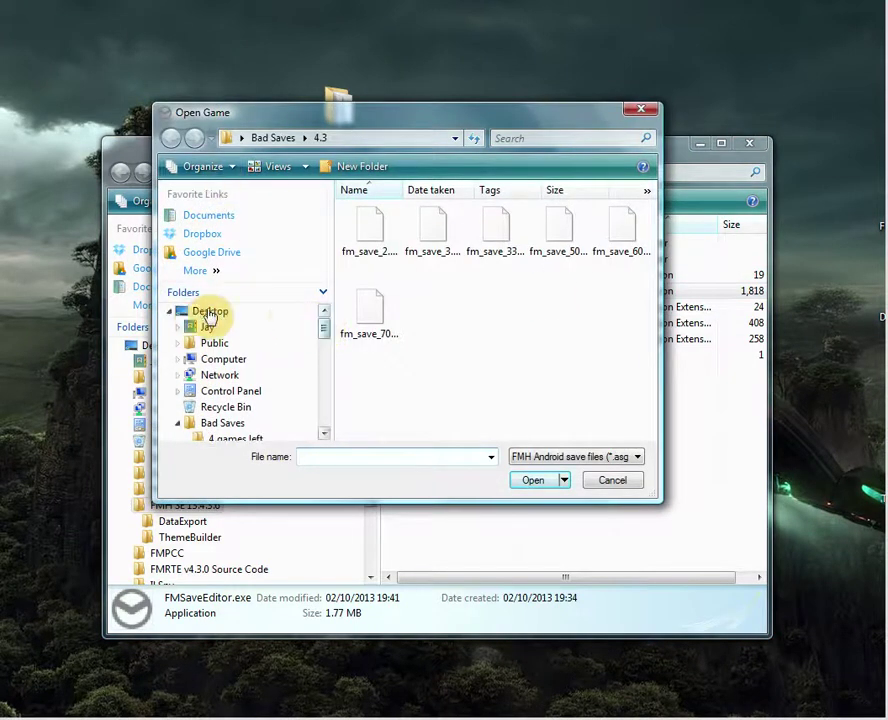
{"action": "left_click", "coordinate": [210, 312]}
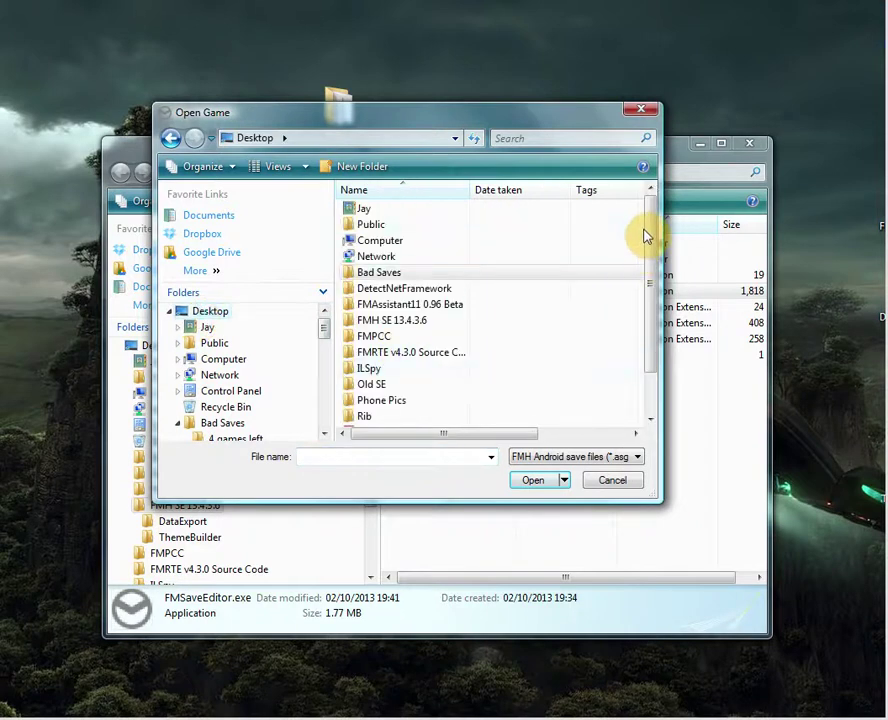
{"action": "scroll", "coordinate": [645, 236], "scroll_direction": "down", "scroll_amount": 1}
- Set the file type to FMH iOS save files (*.dat), load England.dat and acknowledge the save's manager details
{"action": "left_click", "coordinate": [605, 456]}
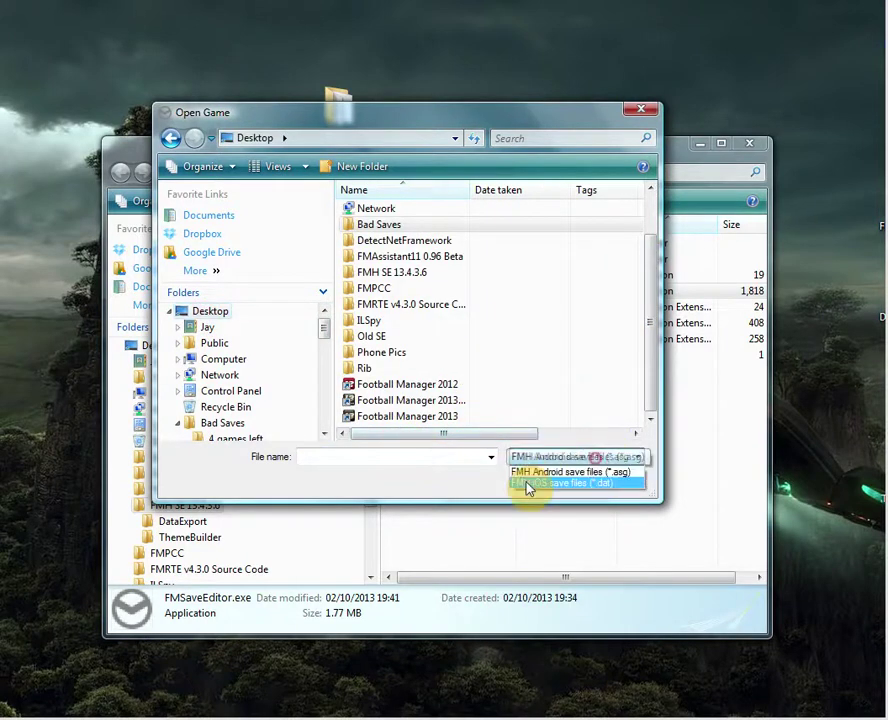
{"action": "left_click", "coordinate": [570, 458]}
{"action": "left_click", "coordinate": [570, 458]}
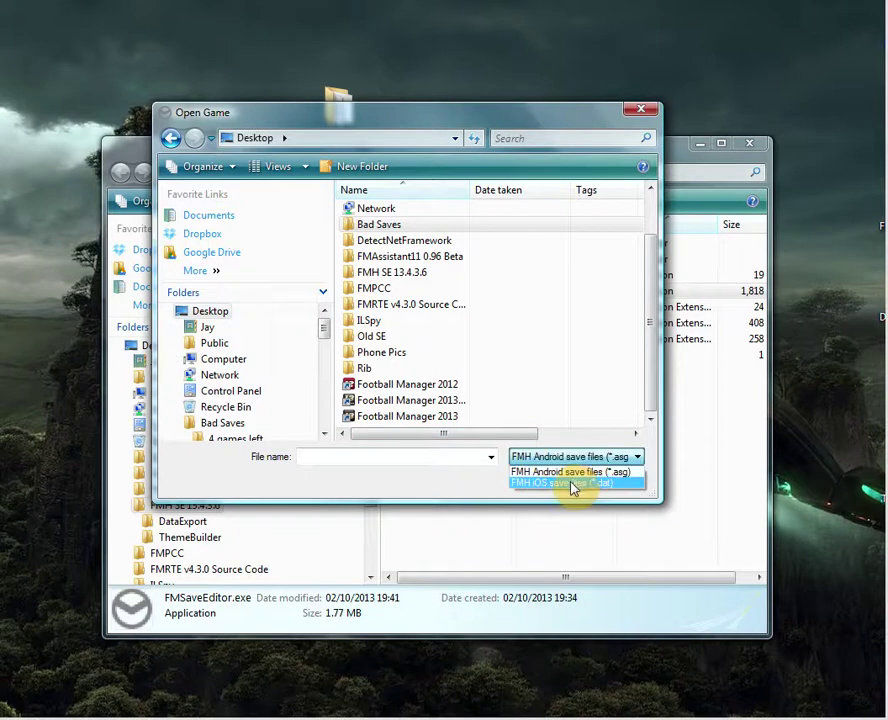
{"action": "left_click", "coordinate": [551, 486]}
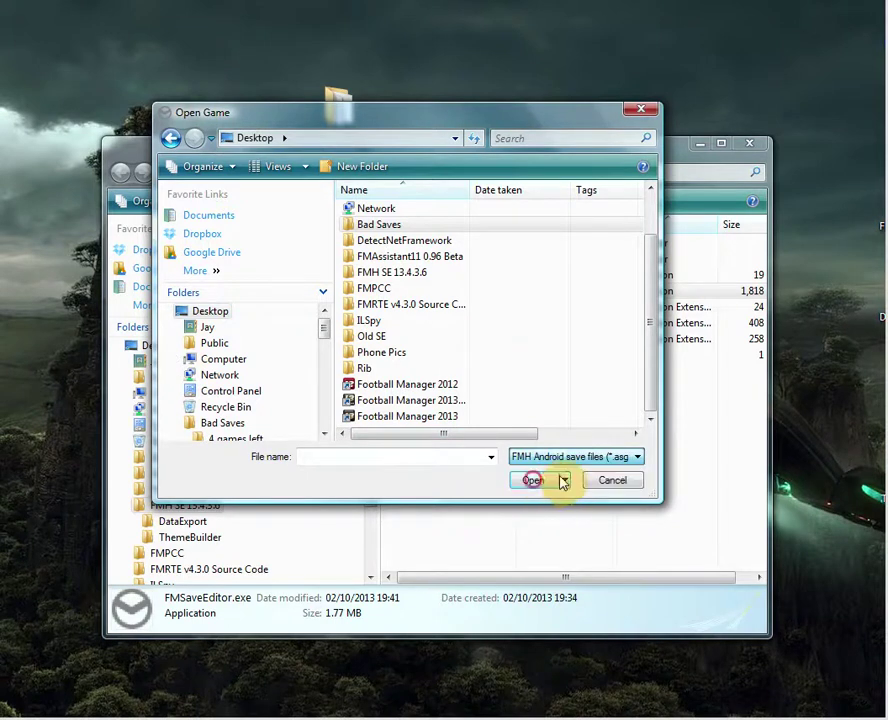
{"action": "left_click", "coordinate": [567, 458]}
{"action": "left_click", "coordinate": [563, 486]}
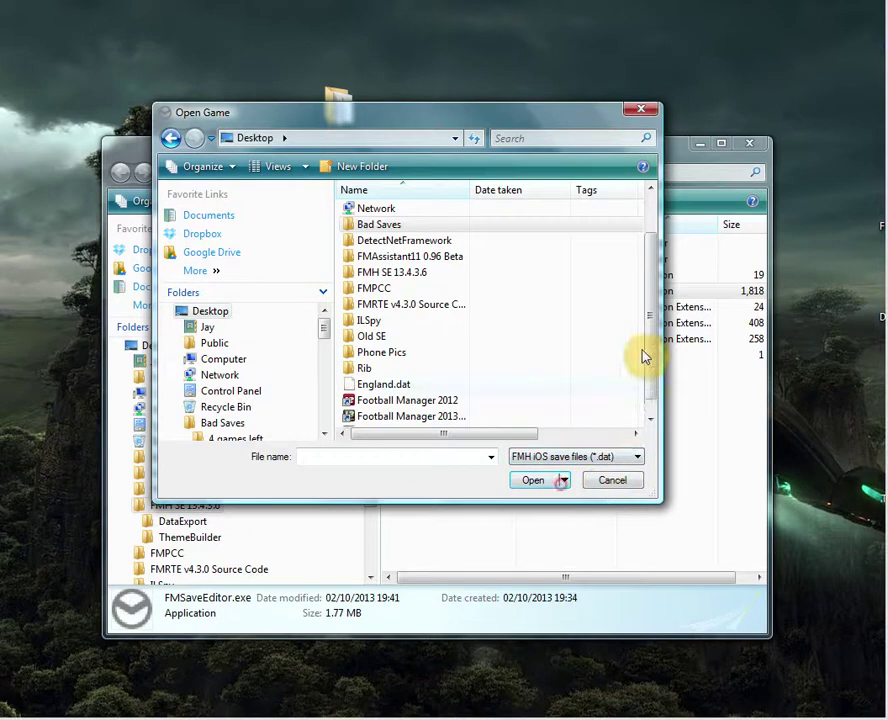
{"action": "left_click", "coordinate": [650, 418]}
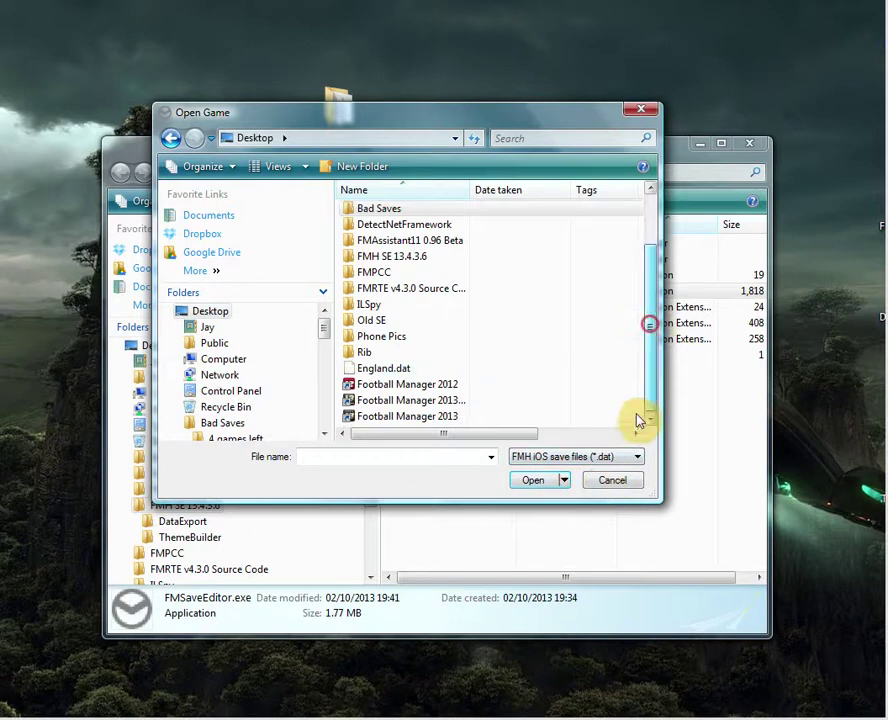
{"action": "double_click", "coordinate": [376, 369]}
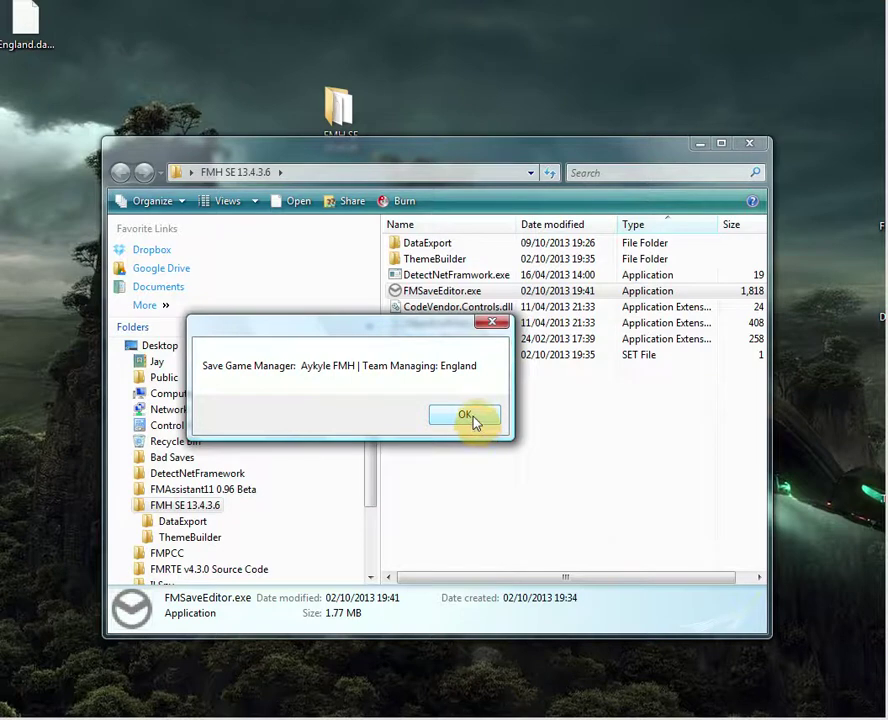
{"action": "left_click", "coordinate": [465, 416]}
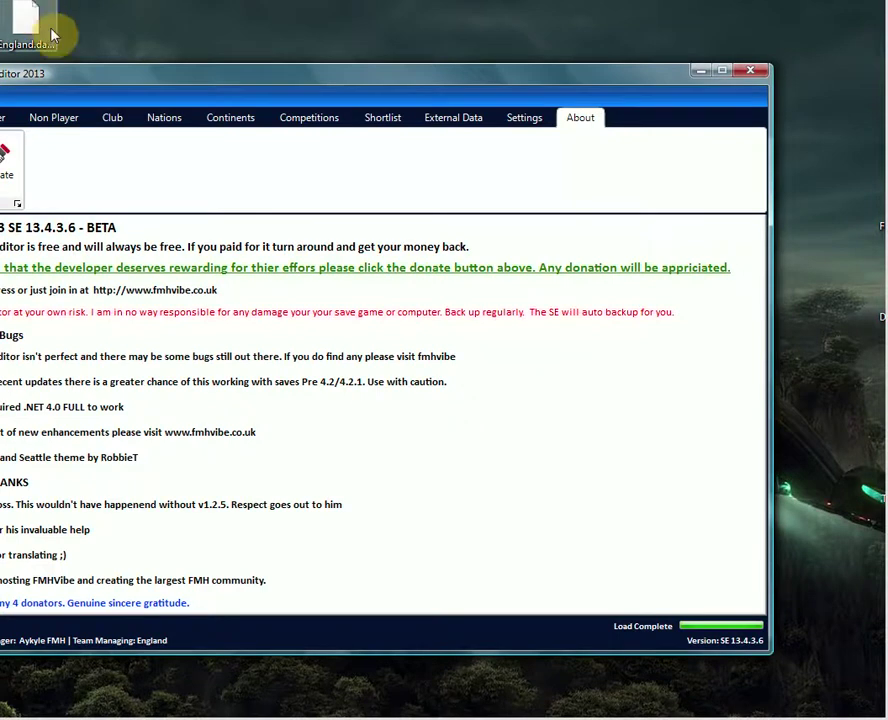
- Bring the editor window fully into view, import the edited external data and confirm inserting it into the save
{"action": "left_click_drag", "start_coordinate": [171, 74], "coordinate": [230, 84]}
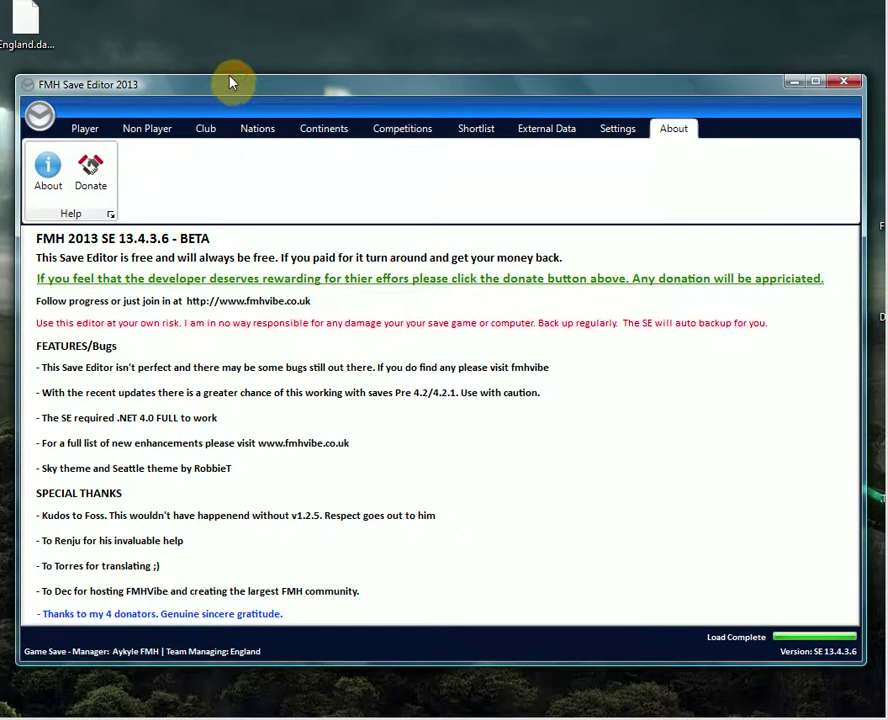
{"action": "left_click", "coordinate": [539, 134]}
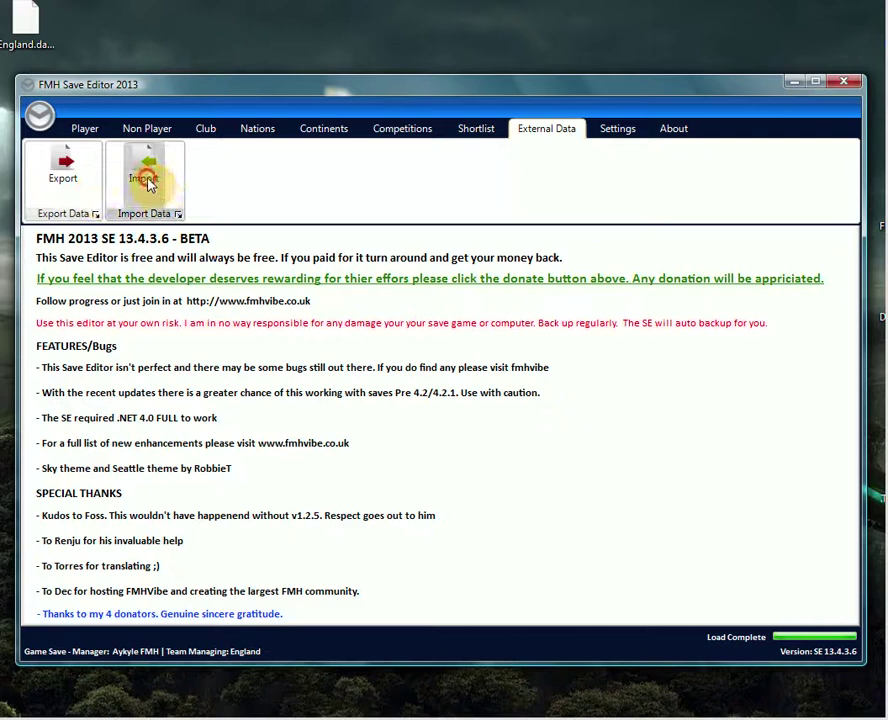
{"action": "left_click", "coordinate": [146, 180]}
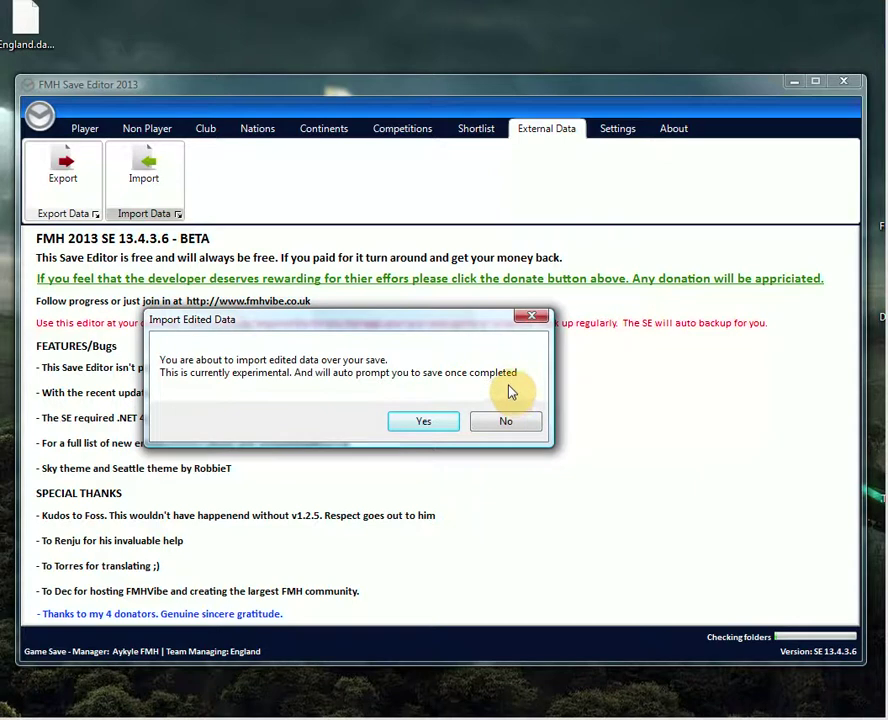
{"action": "left_click_drag", "start_coordinate": [446, 318], "coordinate": [502, 334]}
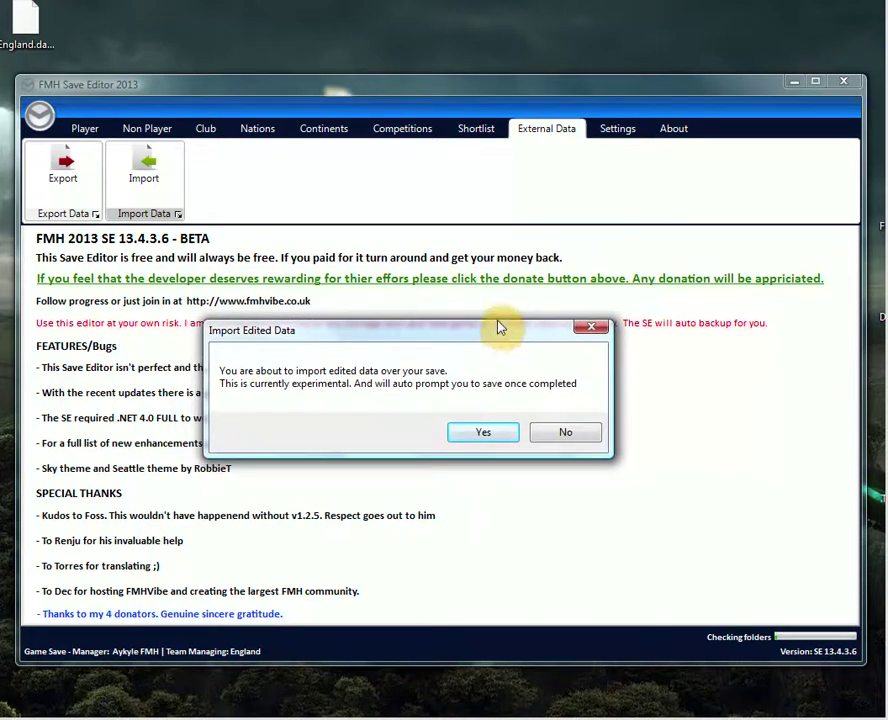
{"action": "left_click", "coordinate": [484, 434]}
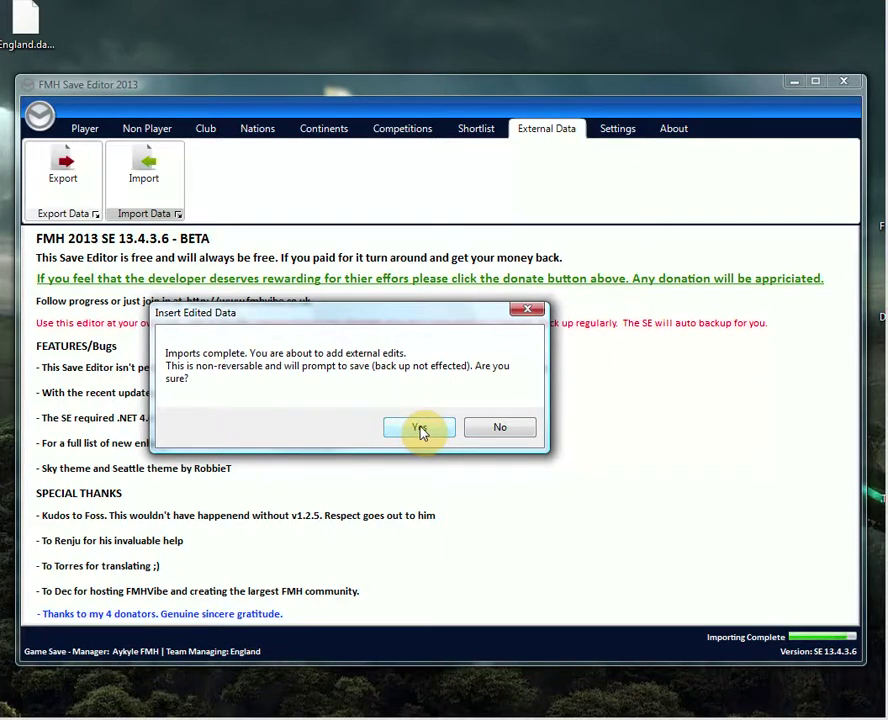
{"action": "left_click", "coordinate": [420, 430]}
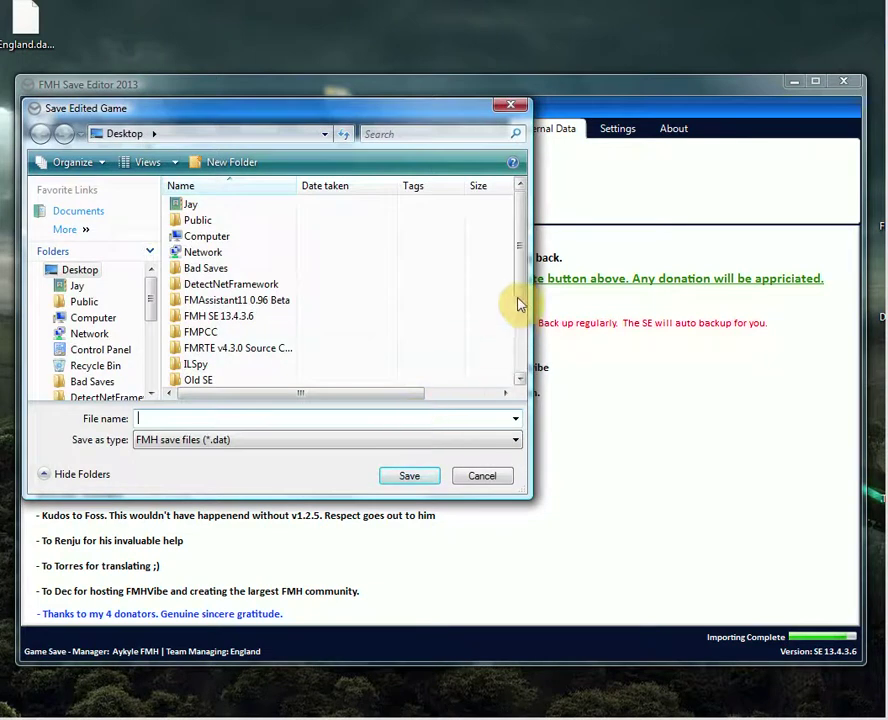
- Save the edited game to the Desktop as Englandv1.dat, based on the England.dat name, and acknowledge the save message
{"action": "left_click_drag", "start_coordinate": [521, 268], "coordinate": [458, 361]}
{"action": "left_click", "coordinate": [250, 317]}
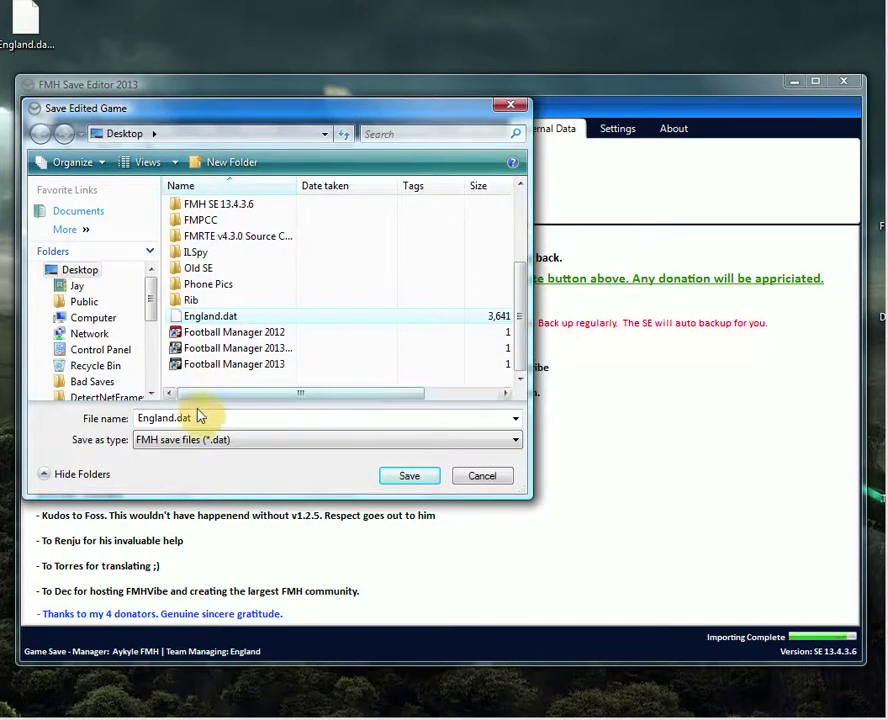
{"action": "double_click", "coordinate": [176, 419]}
{"action": "left_click", "coordinate": [174, 420]}
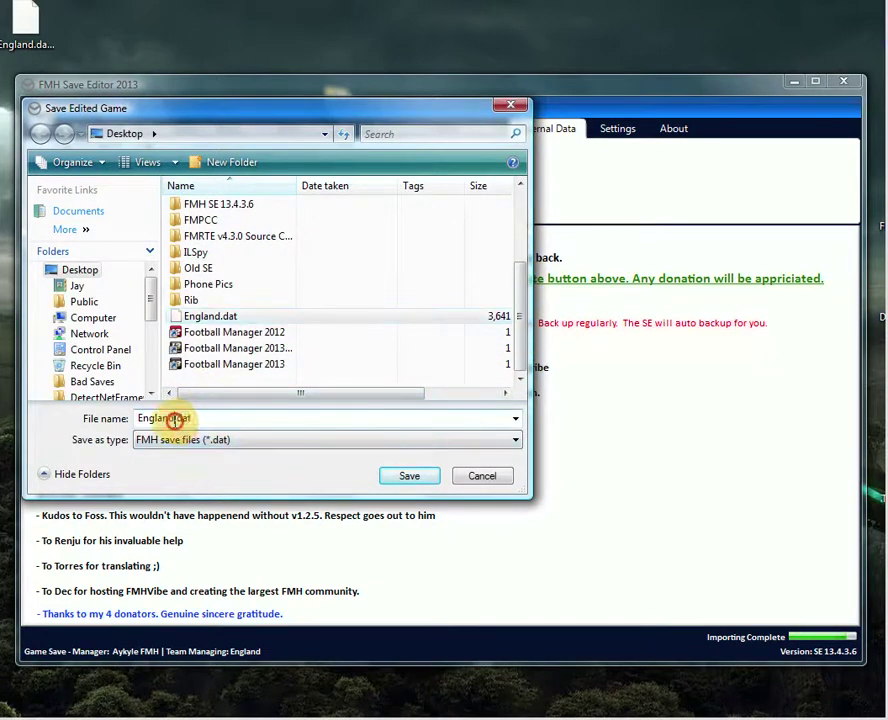
{"action": "type", "text": "v1"}
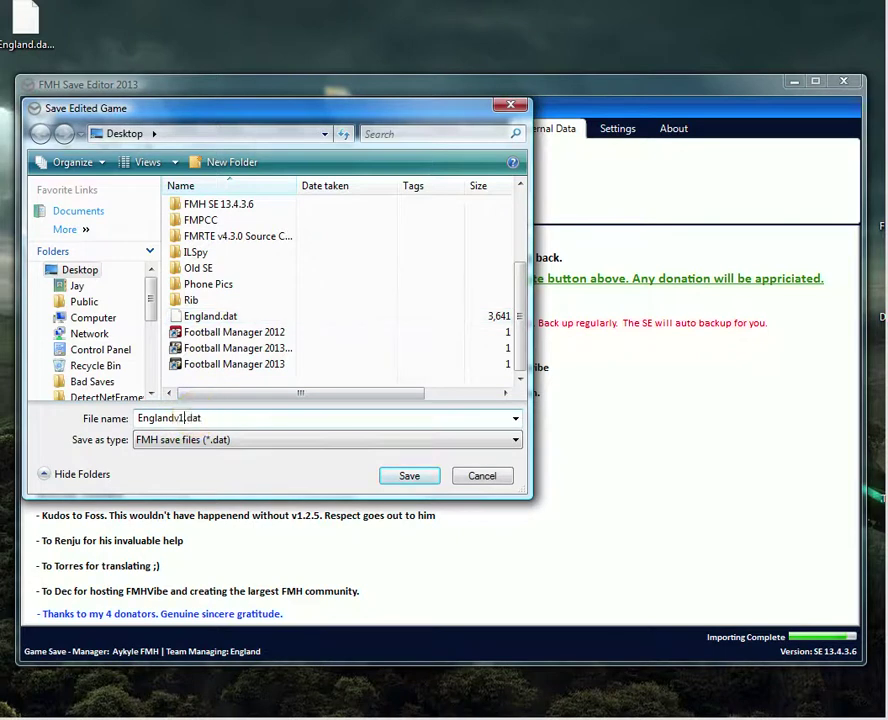
{"action": "left_click", "coordinate": [405, 476]}
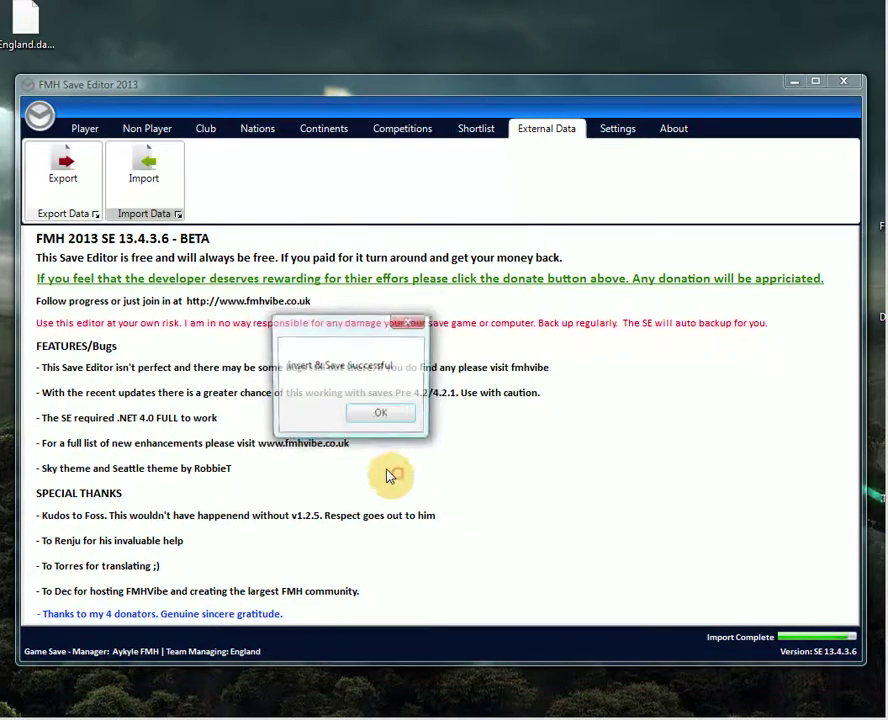
{"action": "left_click", "coordinate": [390, 420]}
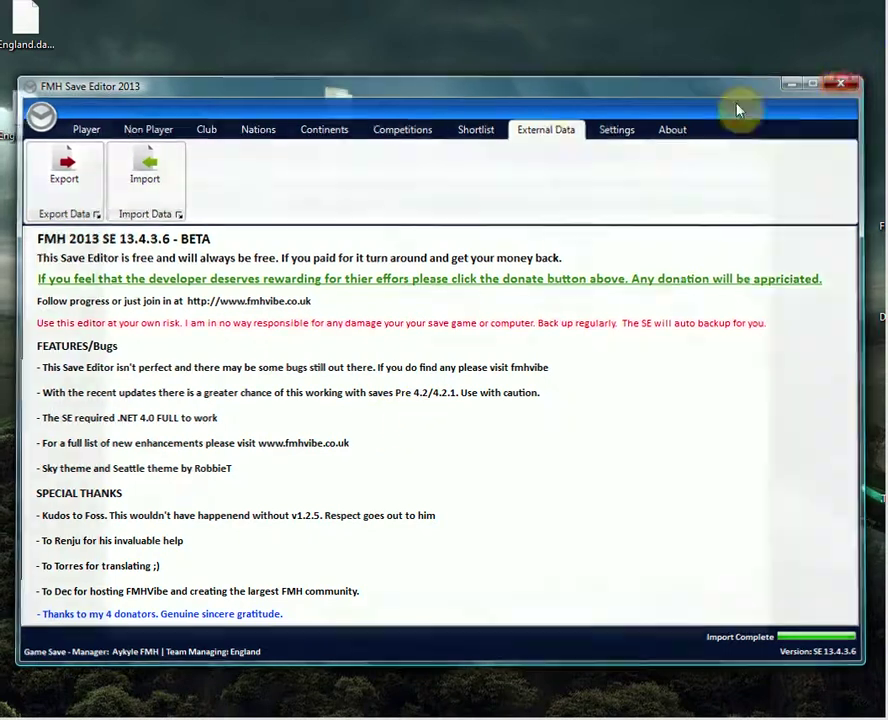
- Close the save editor and move Englandv1.dat on the desktop so it sits beside the original England.dat
{"action": "key", "text": "alt+F4"}
{"action": "key", "text": "alt+F4"}
{"action": "left_click", "coordinate": [36, 125]}
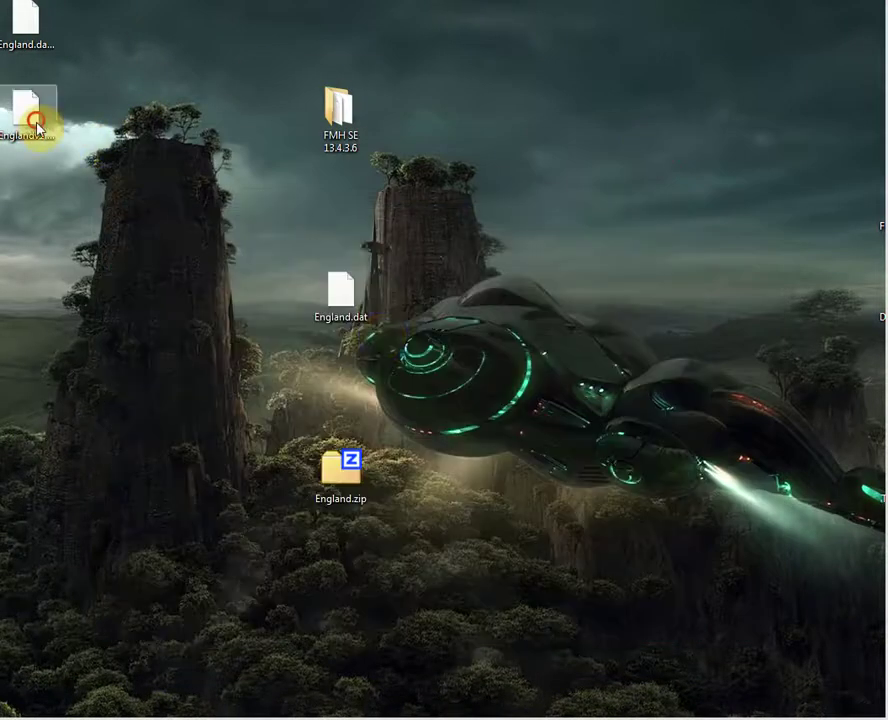
{"action": "left_click_drag", "start_coordinate": [36, 125], "coordinate": [304, 311]}
{"action": "left_click", "coordinate": [366, 313]}
{"action": "left_click", "coordinate": [399, 293]}
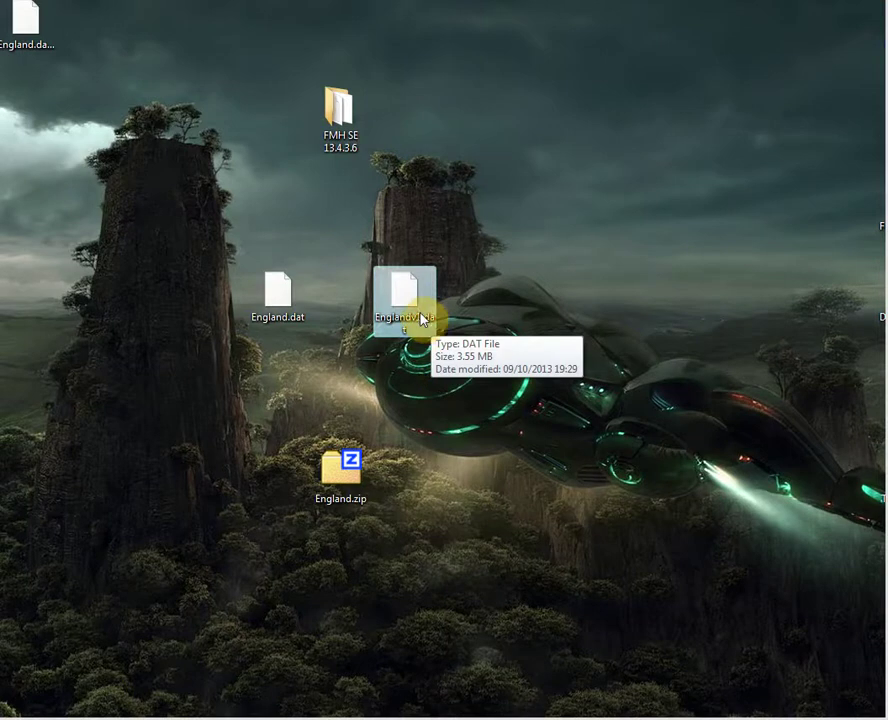
{"action": "mouse_move", "coordinate": [421, 318]}
{"action": "left_mouse_down"}
{"action": "mouse_move", "coordinate": [412, 310]}
{"action": "mouse_move", "coordinate": [366, 320]}
{"action": "mouse_move", "coordinate": [347, 305]}
{"action": "mouse_move", "coordinate": [437, 316]}
{"action": "mouse_move", "coordinate": [428, 314]}
{"action": "left_mouse_up"}
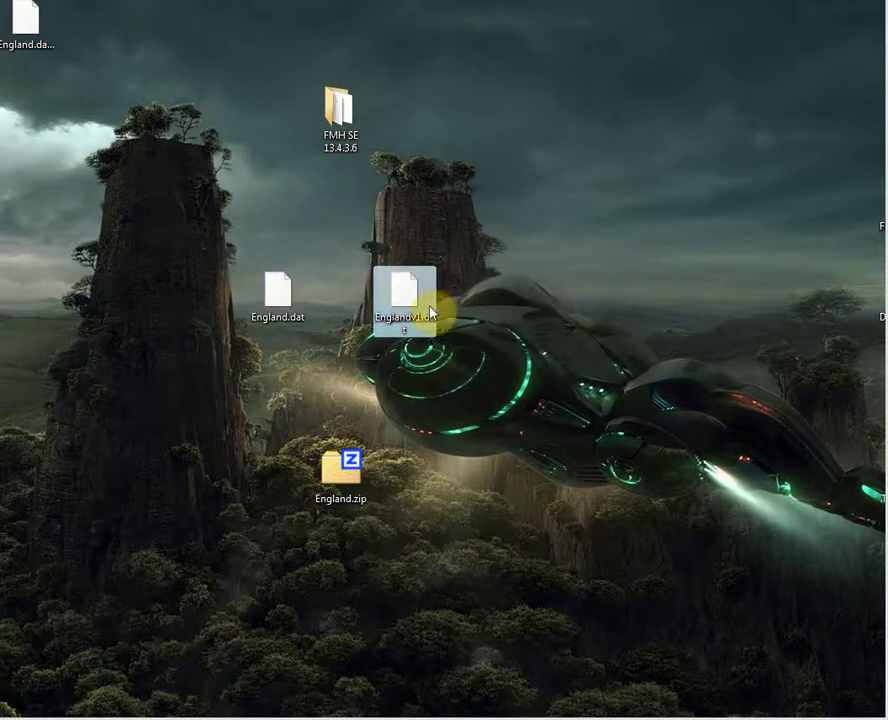
{"action": "left_click_drag", "start_coordinate": [280, 296], "coordinate": [305, 300]}
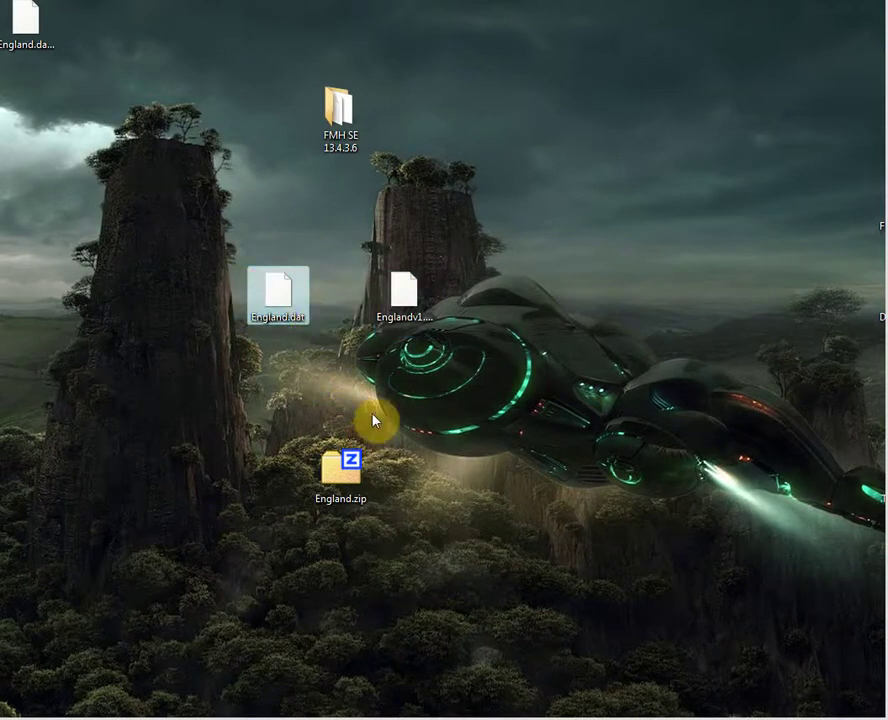
{"action": "left_click", "coordinate": [380, 312]}
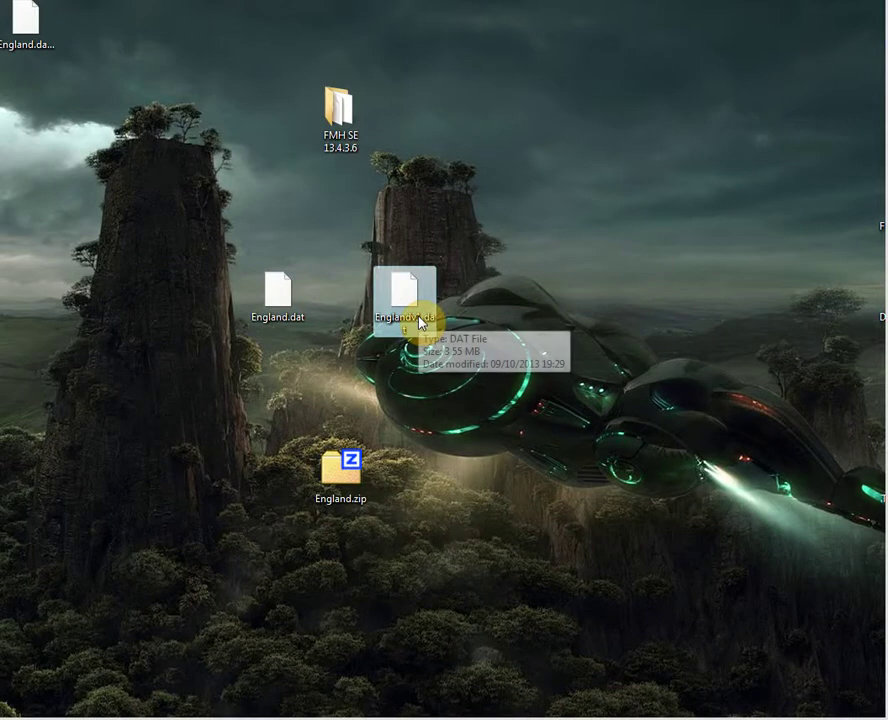